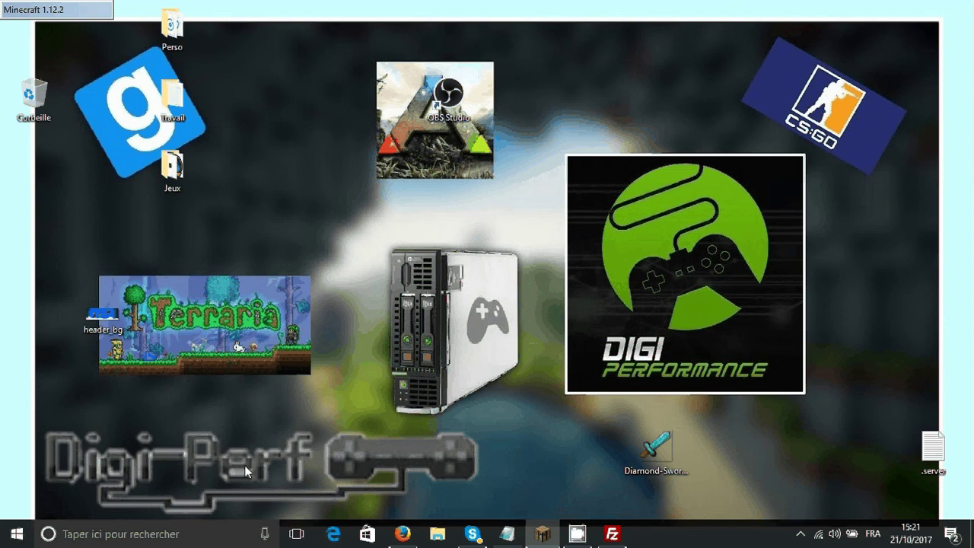
{"action": "key", "text": "super"}
{"action": "key", "text": "super"}
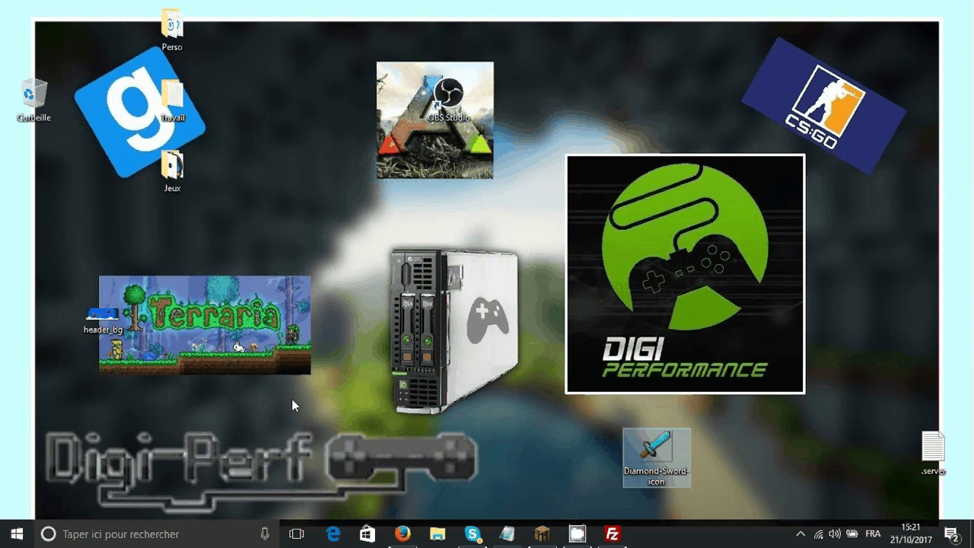
- Switch to Firefox and open the FTP file access page of the Minecraft Server in Multicraft
{"action": "left_click", "coordinate": [403, 533]}
{"action": "left_click", "coordinate": [377, 204]}
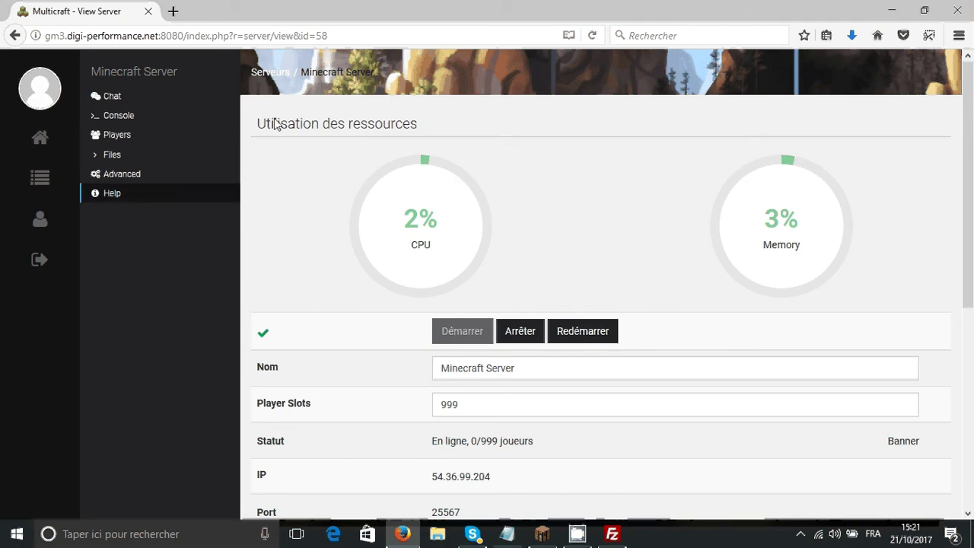
{"action": "scroll", "coordinate": [383, 259], "scroll_direction": "down", "scroll_amount": 2}
{"action": "scroll", "coordinate": [383, 259], "scroll_direction": "up", "scroll_amount": 2}
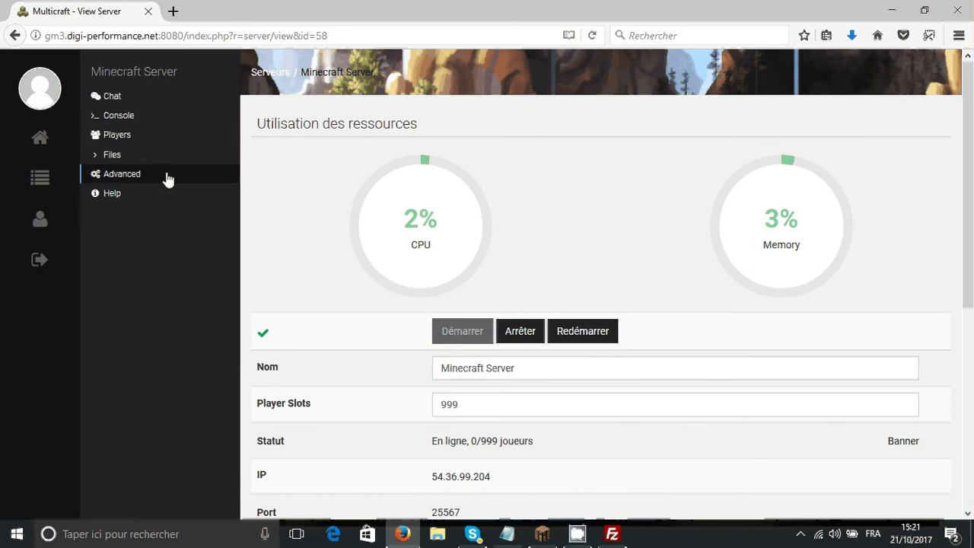
{"action": "left_click", "coordinate": [113, 155]}
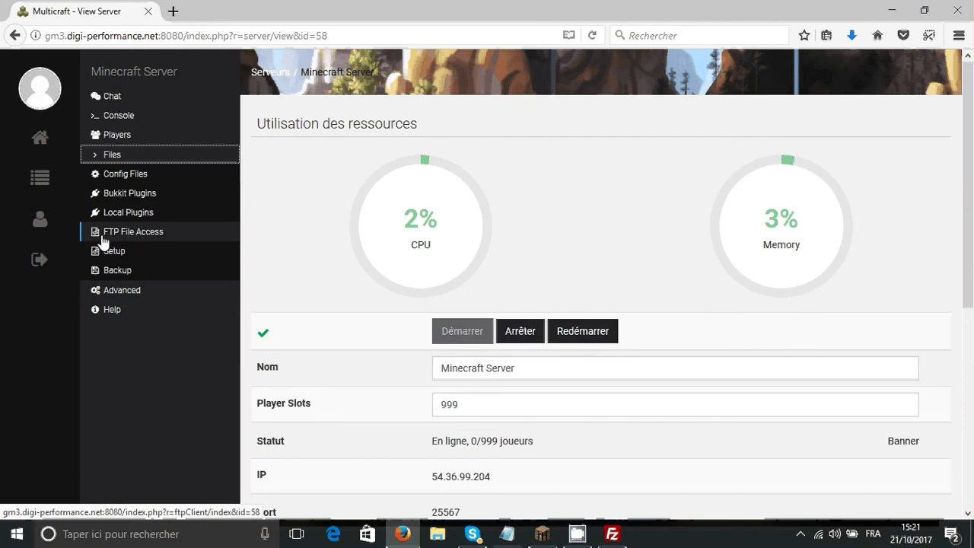
{"action": "left_click", "coordinate": [119, 236]}
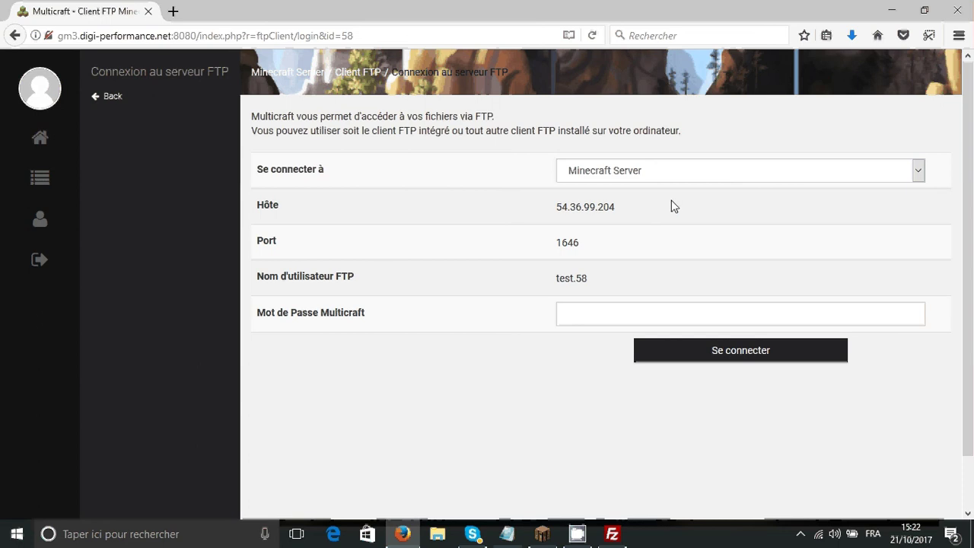
- Copy the FTP host address 54.36.99.204 from Multicraft into the host field of FileZilla
{"action": "left_click_drag", "start_coordinate": [670, 204], "coordinate": [551, 214]}
{"action": "key", "text": "ctrl+c"}
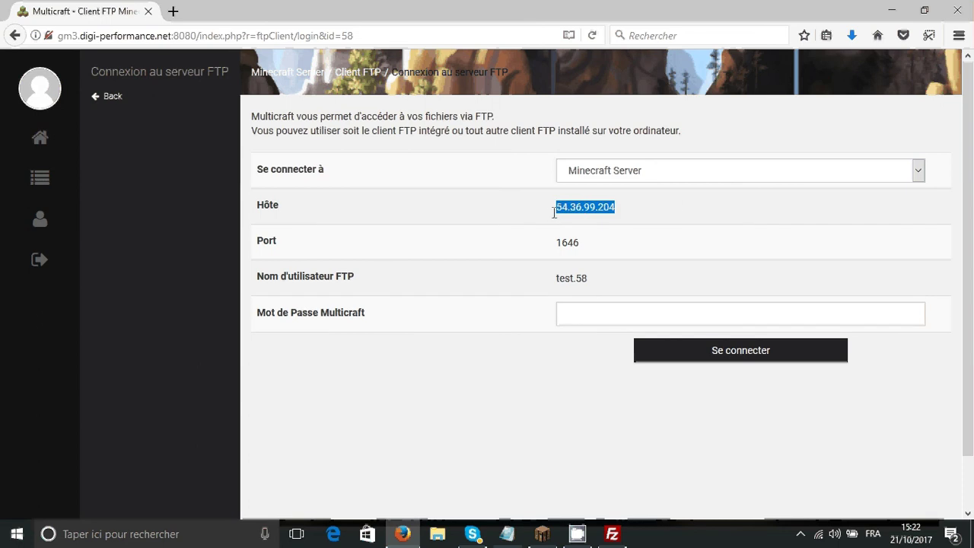
{"action": "key", "text": "Caps_Lock"}
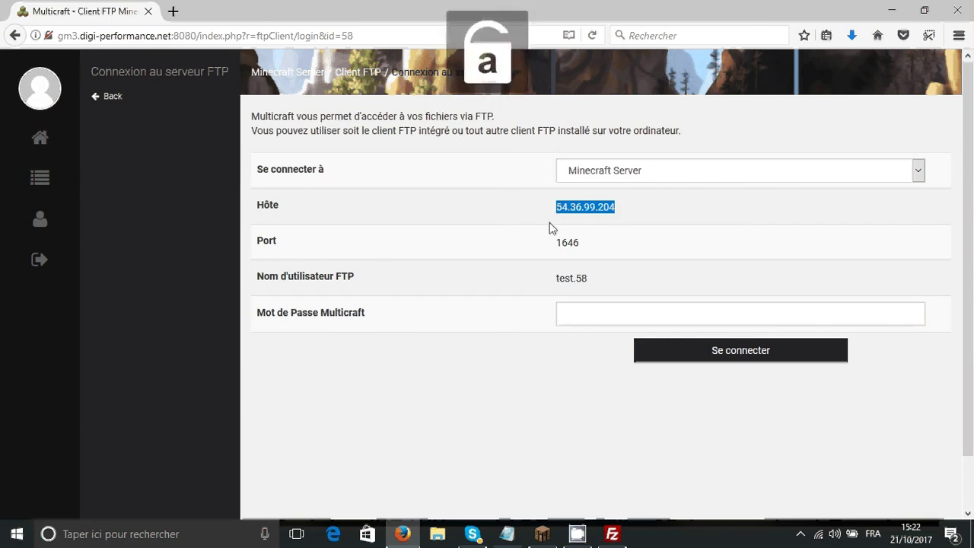
{"action": "left_click", "coordinate": [612, 535]}
{"action": "left_click", "coordinate": [154, 104]}
{"action": "key", "text": "ctrl+v"}
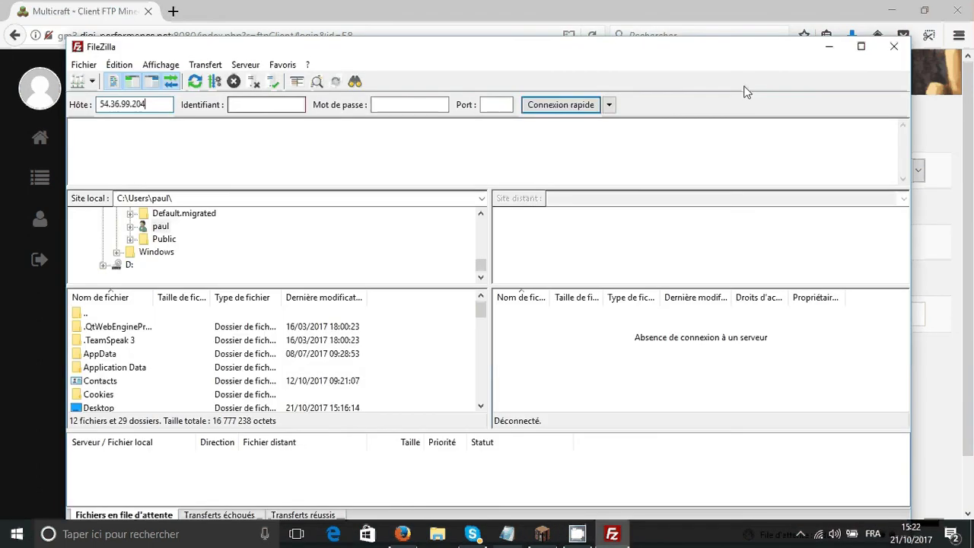
- Copy the FTP port 1646 from the Multicraft page into FileZilla's port field
{"action": "left_click", "coordinate": [829, 47]}
{"action": "double_click", "coordinate": [567, 242]}
{"action": "key", "text": "ctrl+c"}
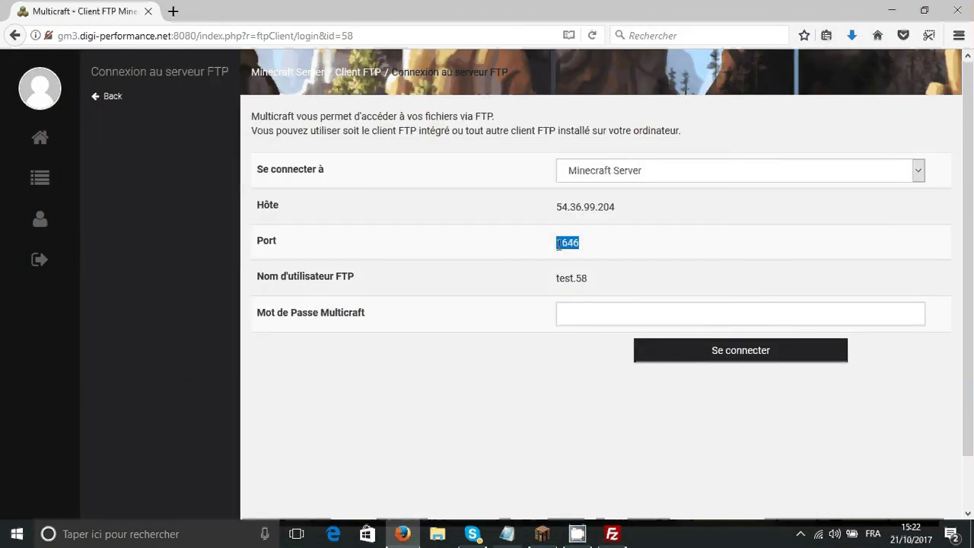
{"action": "key", "text": "alt+Tab"}
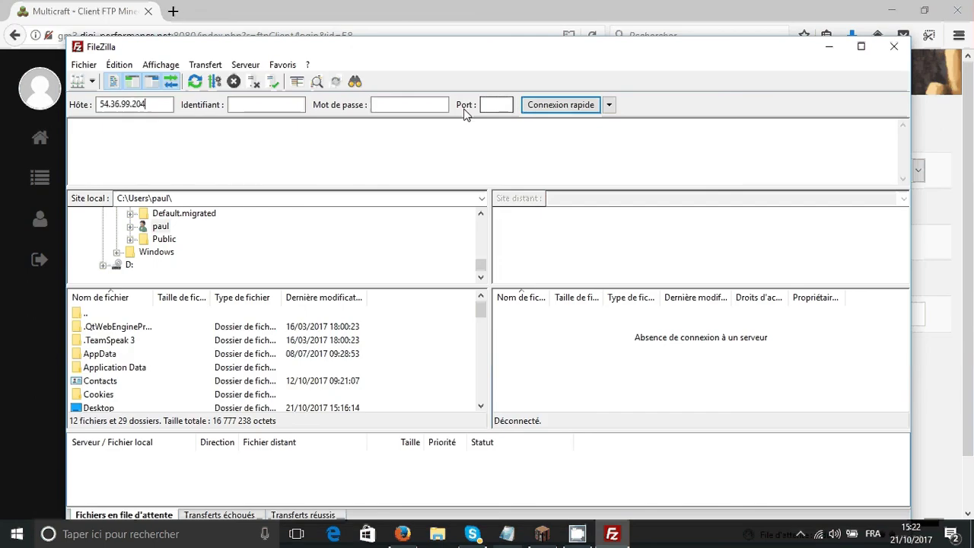
{"action": "left_click", "coordinate": [508, 105]}
{"action": "key", "text": "ctrl+v"}
{"action": "left_click_drag", "start_coordinate": [502, 105], "coordinate": [457, 105]}
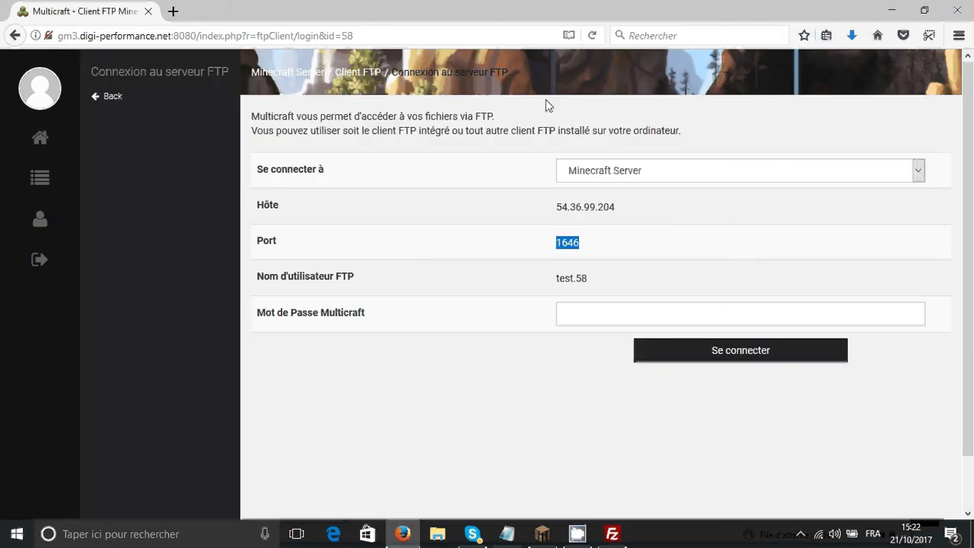
- Copy the FTP user name test.58 from the Multicraft page into FileZilla's login field
{"action": "key", "text": "alt+Tab"}
{"action": "triple_click", "coordinate": [601, 282]}
{"action": "key", "text": "ctrl+c"}
{"action": "left_click", "coordinate": [612, 533]}
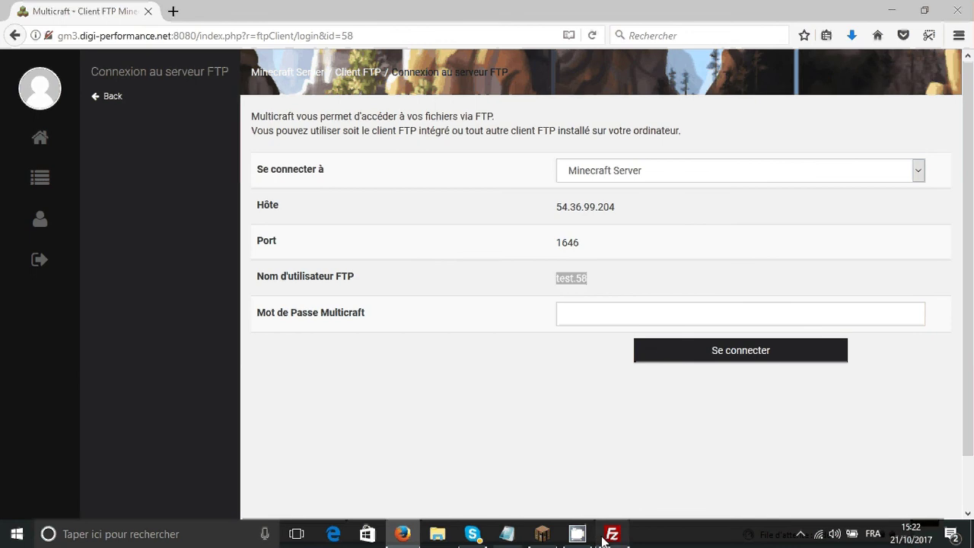
{"action": "left_click", "coordinate": [294, 104]}
{"action": "key", "text": "ctrl+v"}
- Enter the Multicraft account password, connect to the FTP server and look through its root folder
{"action": "left_click", "coordinate": [419, 104]}
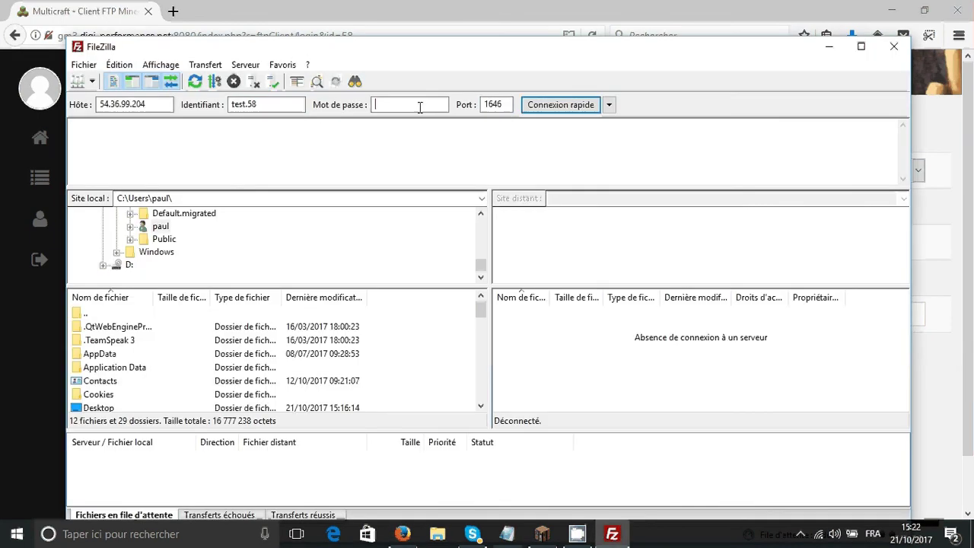
{"action": "type", "text": "****"}
{"action": "key", "text": "Return"}
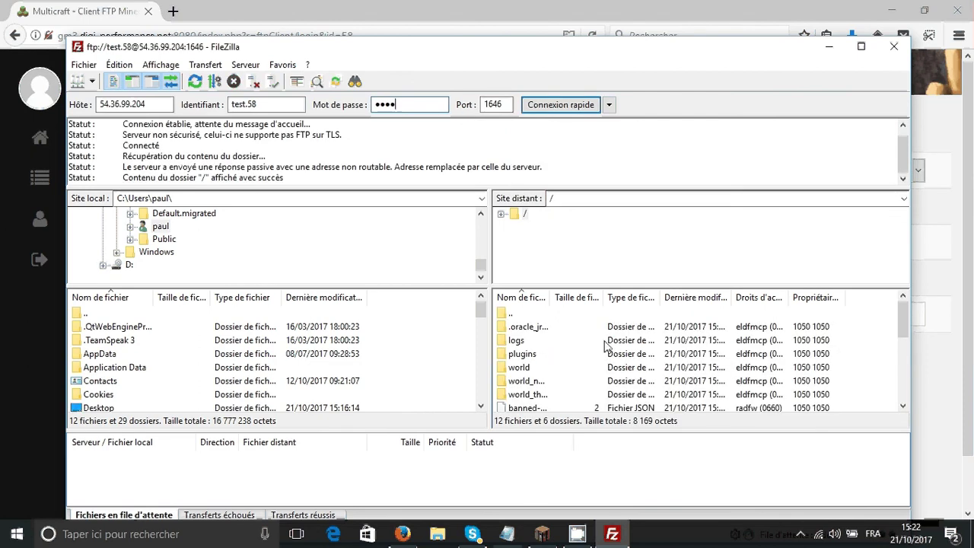
{"action": "scroll", "coordinate": [608, 346], "scroll_direction": "down", "scroll_amount": 3}
{"action": "scroll", "coordinate": [609, 346], "scroll_direction": "down", "scroll_amount": 1}
{"action": "scroll", "coordinate": [610, 350], "scroll_direction": "up", "scroll_amount": 4}
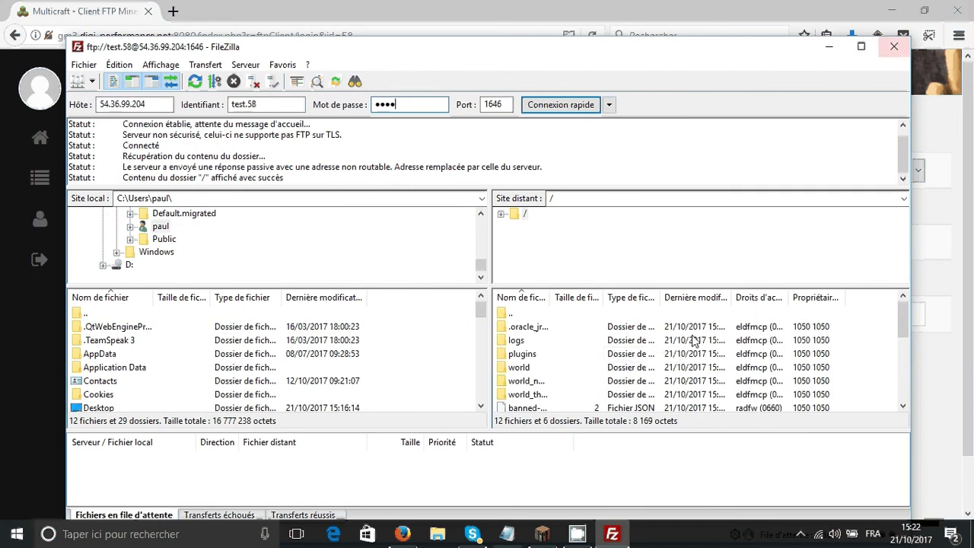
- Arrange the FileZilla window and the Diamond-Sword-icon file side by side on the desktop
{"action": "left_click_drag", "start_coordinate": [799, 49], "coordinate": [489, 38]}
{"action": "left_click_drag", "start_coordinate": [665, 458], "coordinate": [890, 239]}
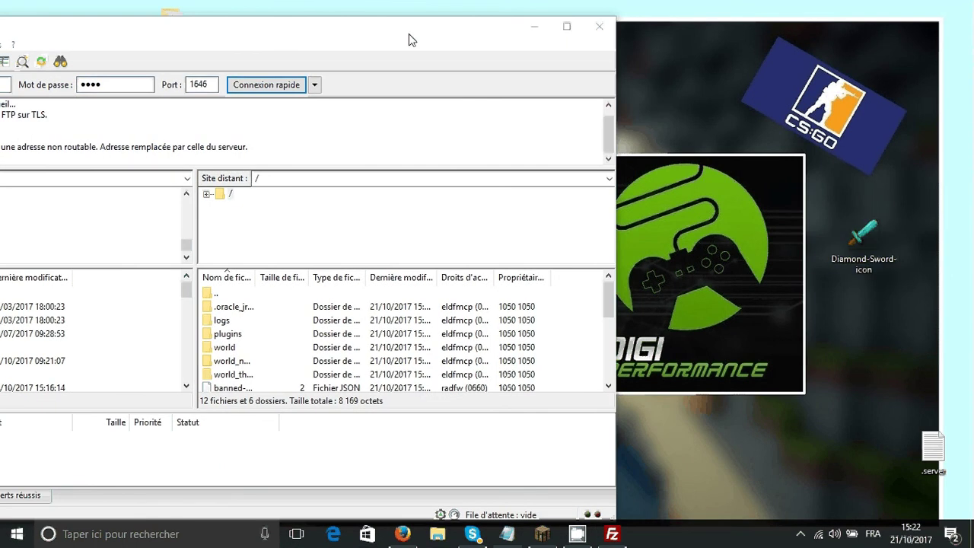
{"action": "left_click_drag", "start_coordinate": [409, 33], "coordinate": [620, 36]}
- Rename the Diamond-Sword-icon image on the desktop as server-icon
{"action": "left_click", "coordinate": [878, 232]}
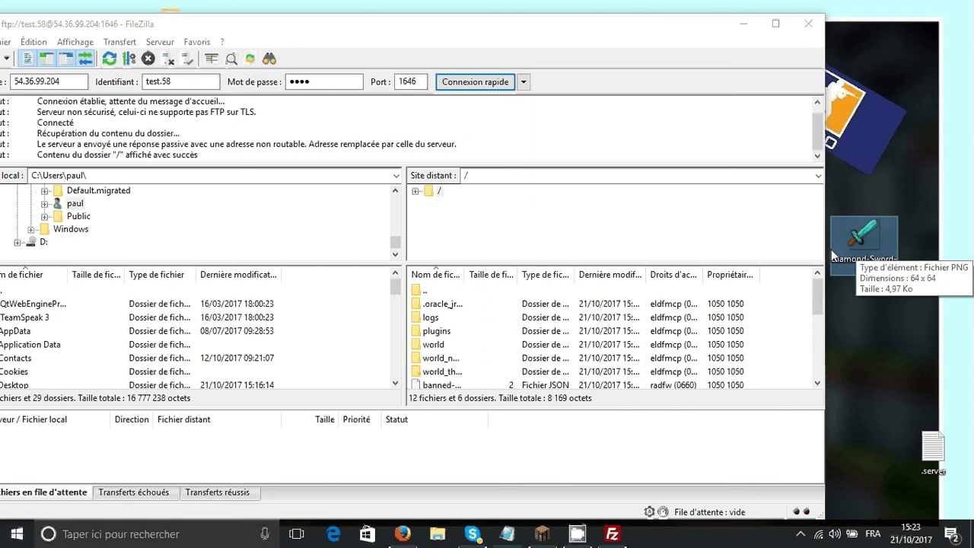
{"action": "left_click", "coordinate": [840, 256]}
{"action": "right_click", "coordinate": [843, 241]}
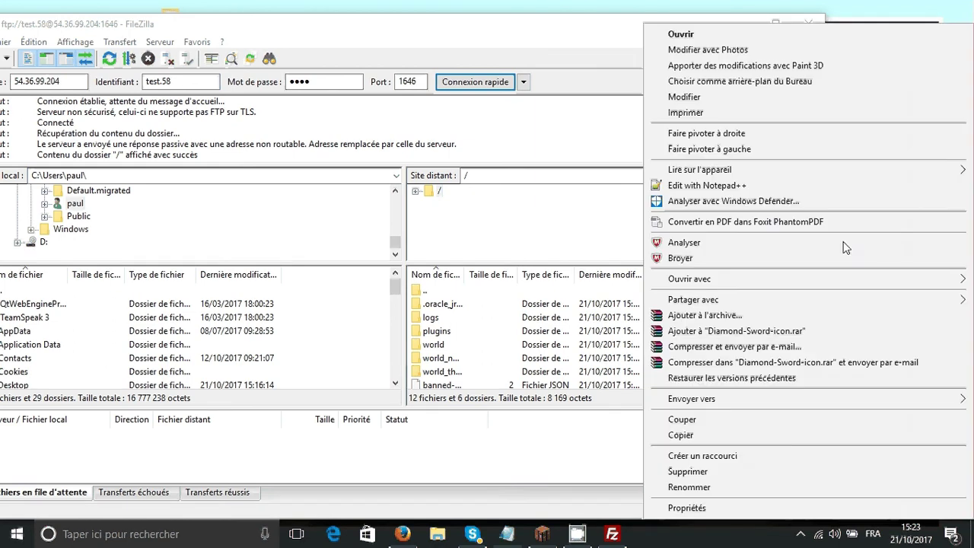
{"action": "left_click", "coordinate": [739, 481]}
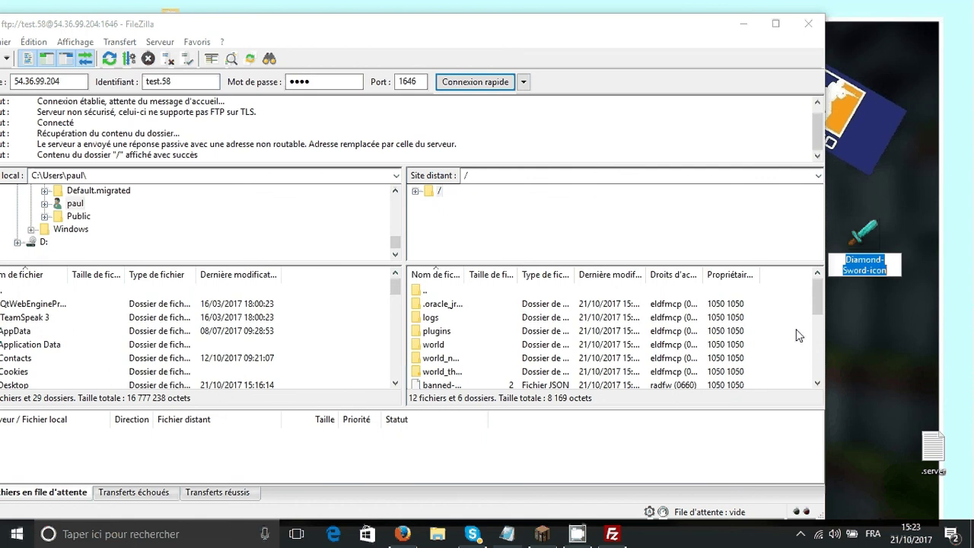
{"action": "type", "text": "server"}
{"action": "key", "text": "Return"}
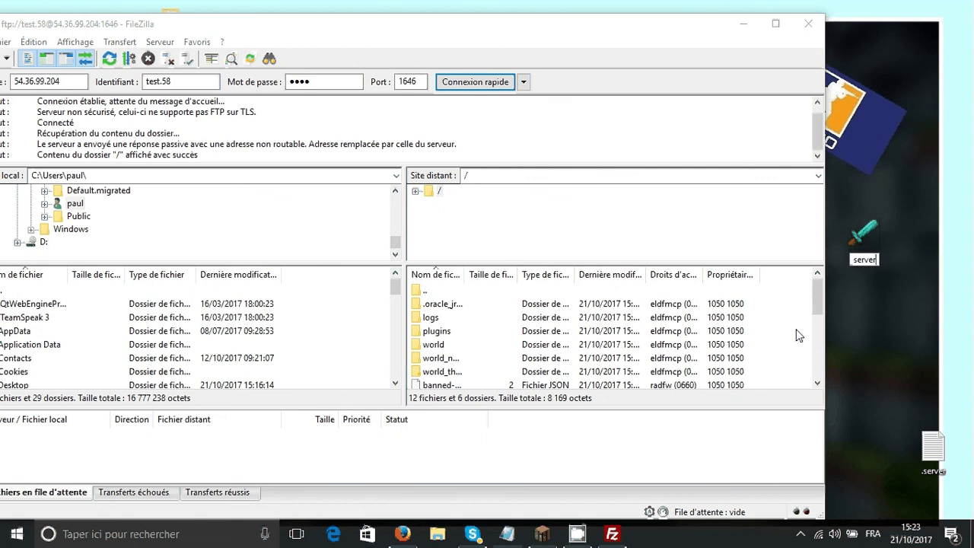
{"action": "type", "text": "-icon"}
{"action": "key", "text": "Return"}
{"action": "key", "text": "Caps_Lock"}
{"action": "key", "text": "Caps_Lock"}
{"action": "key", "text": "Return"}
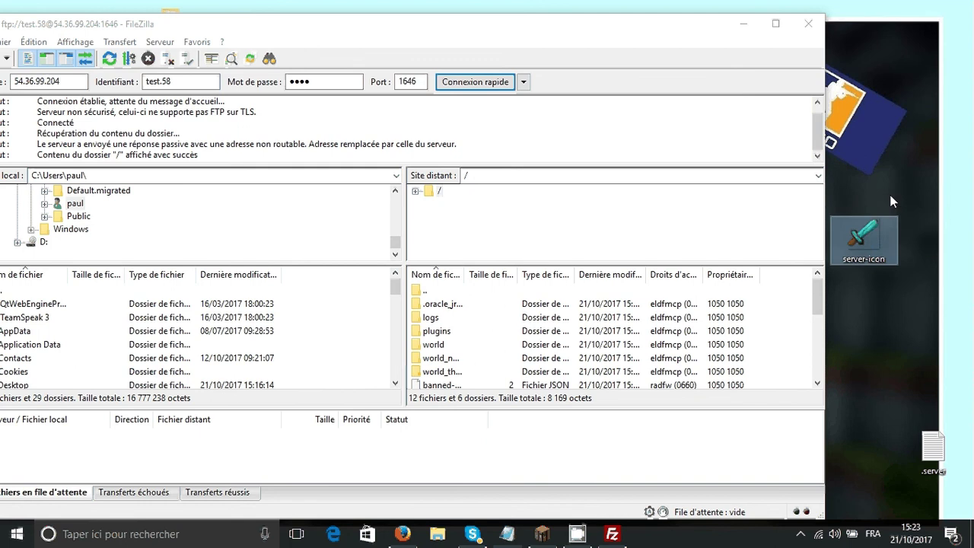
- Upload the server-icon image from the desktop to the server's root folder and select it in the remote file list
{"action": "left_click_drag", "start_coordinate": [913, 191], "coordinate": [806, 356]}
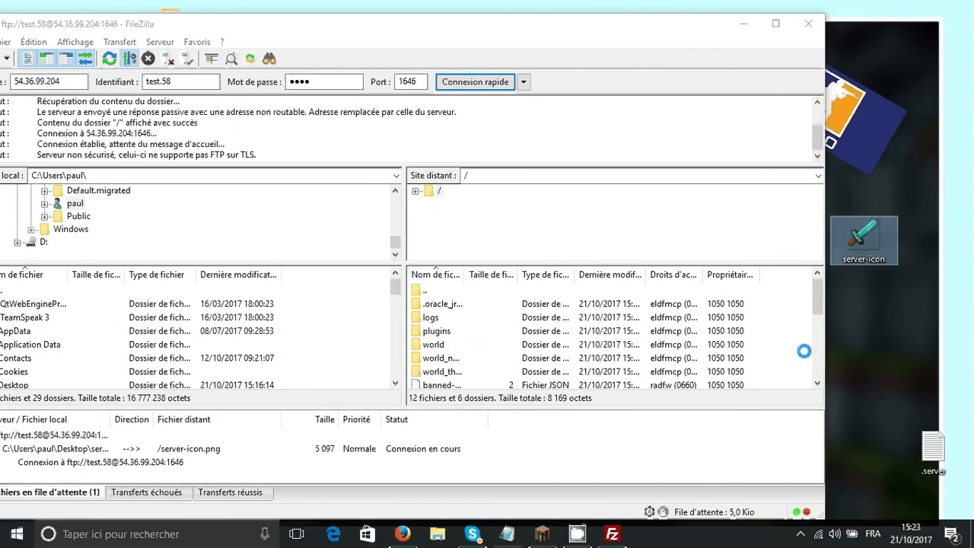
{"action": "scroll", "coordinate": [682, 352], "scroll_direction": "down", "scroll_amount": 2}
{"action": "scroll", "coordinate": [683, 351], "scroll_direction": "down", "scroll_amount": 3}
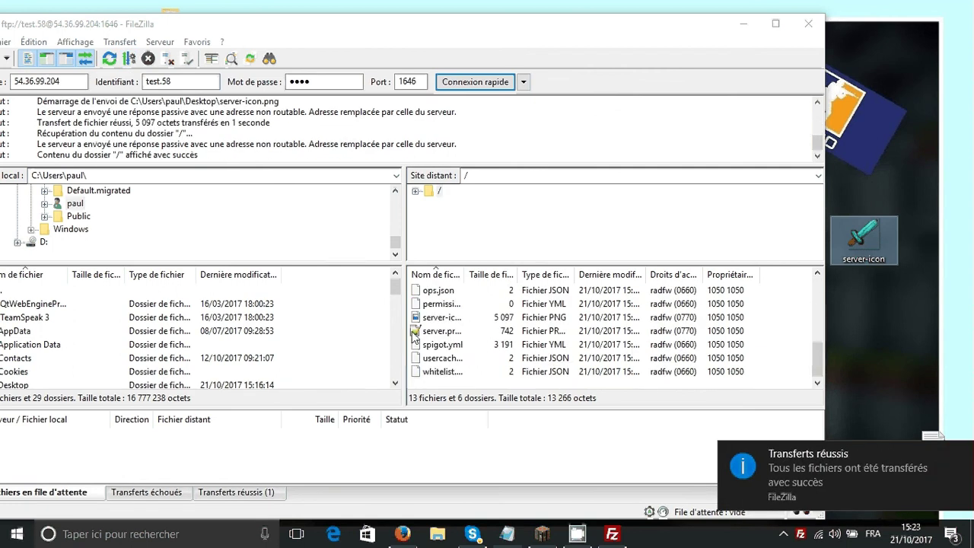
{"action": "left_click", "coordinate": [601, 318]}
- Switch to Minecraft and check the icon of MON SERVEUR in the multiplayer server list
{"action": "left_click", "coordinate": [403, 533]}
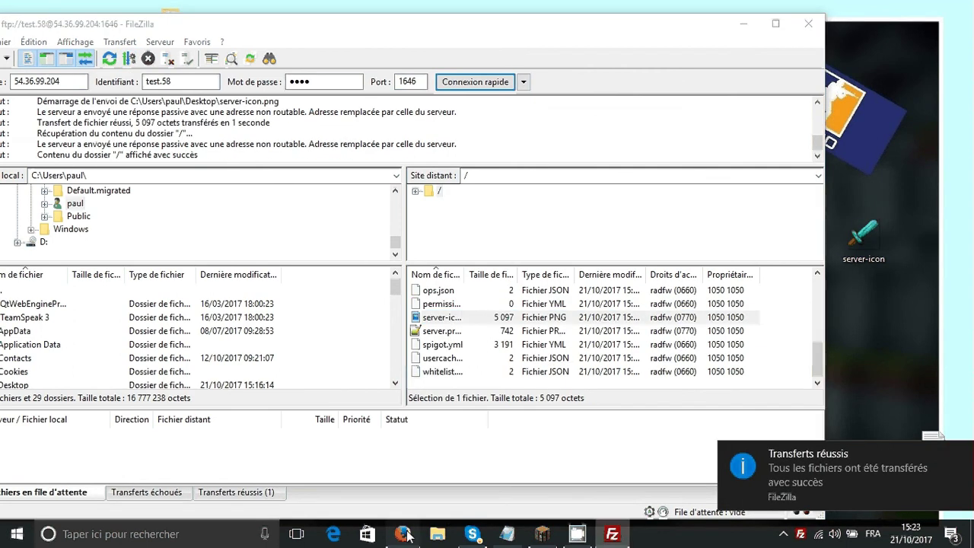
{"action": "left_click", "coordinate": [546, 535]}
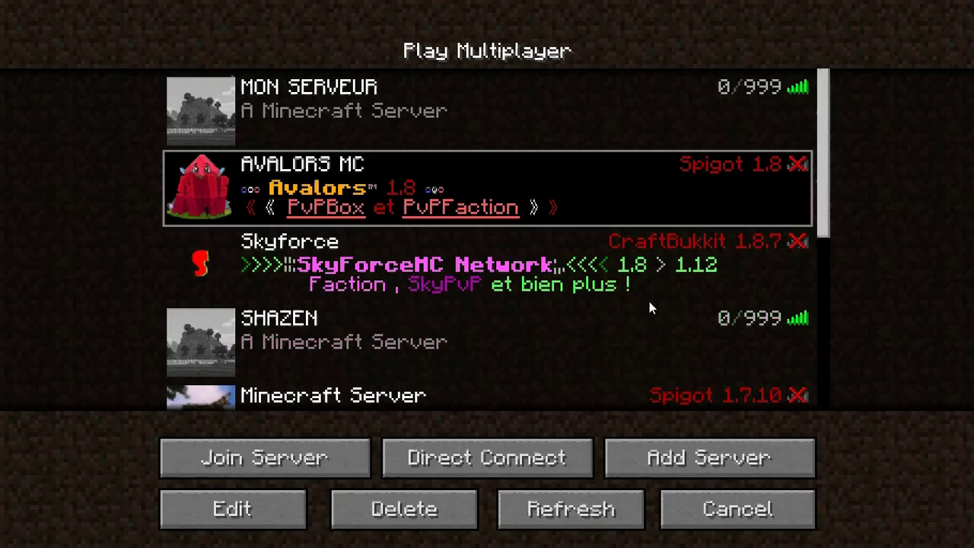
{"action": "key", "text": "super"}
- Go back to Multicraft, open the Minecraft Server's console and run the reload command
{"action": "left_click", "coordinate": [156, 104]}
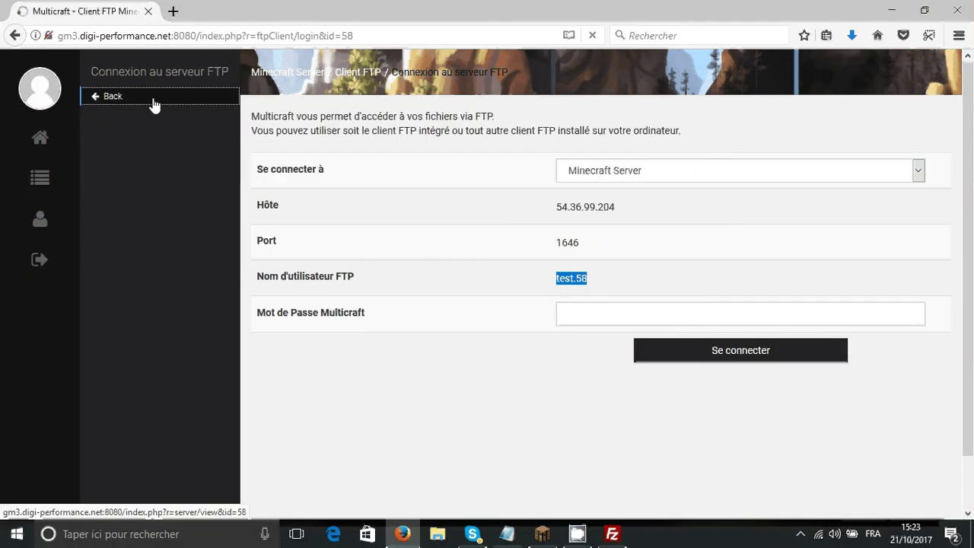
{"action": "left_click", "coordinate": [152, 102]}
{"action": "left_click", "coordinate": [168, 115]}
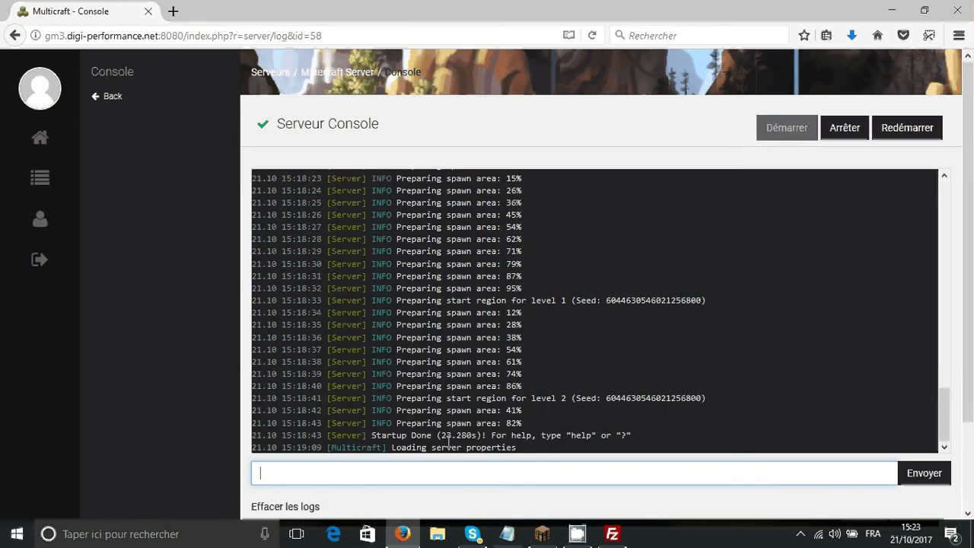
{"action": "type", "text": "reload"}
{"action": "key", "text": "Return"}
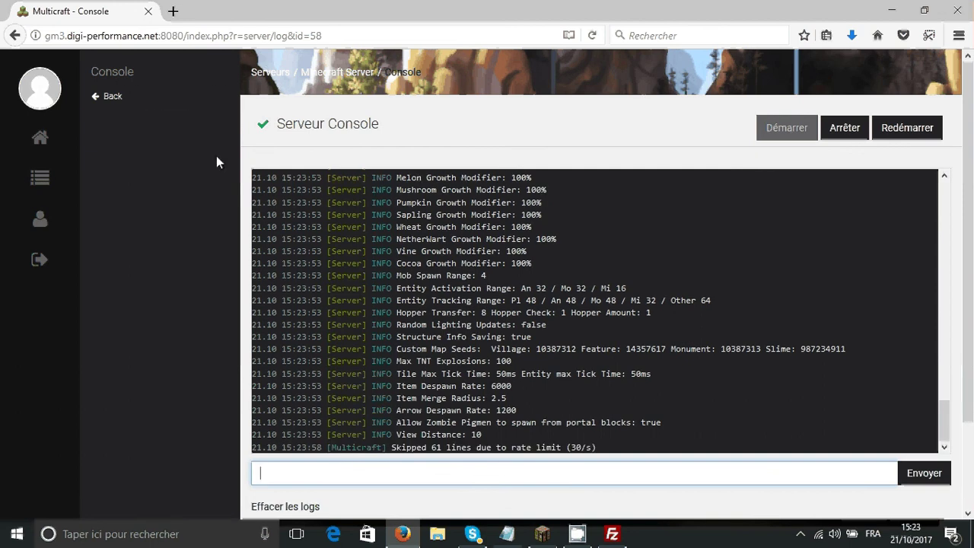
- Return to the server overview, reopen the console and run the reload command a second time
{"action": "left_click", "coordinate": [147, 97]}
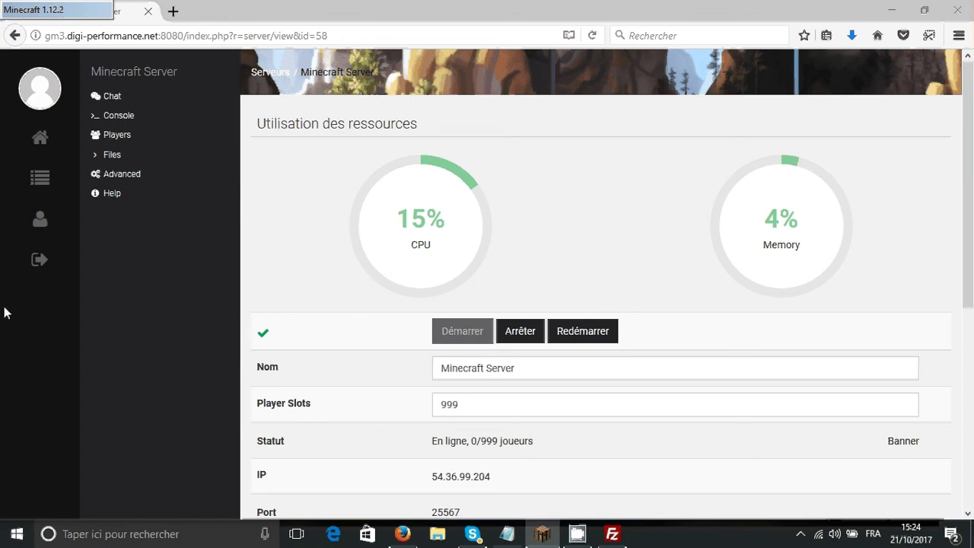
{"action": "key", "text": "super"}
{"action": "left_click", "coordinate": [116, 6]}
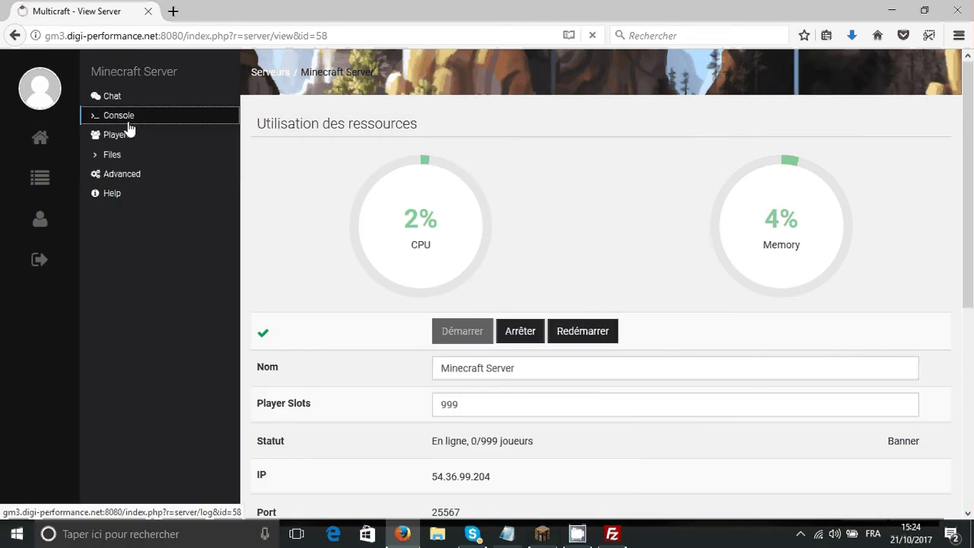
{"action": "left_click", "coordinate": [124, 118]}
{"action": "left_click", "coordinate": [506, 467]}
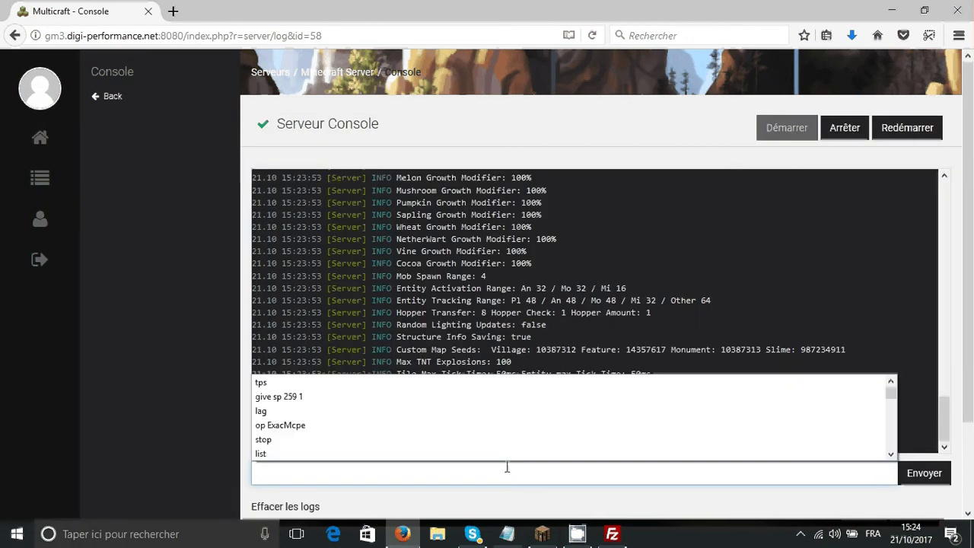
{"action": "type", "text": "reload"}
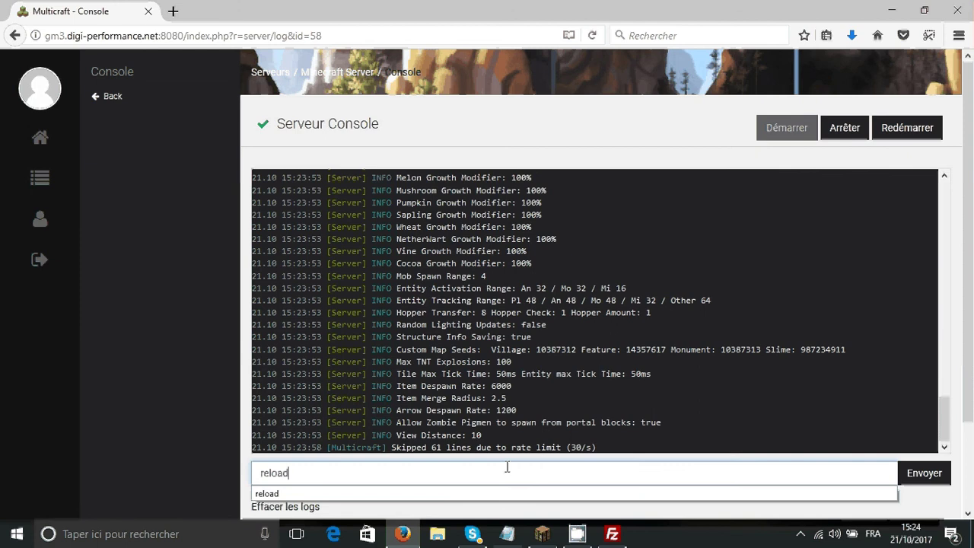
{"action": "key", "text": "Return"}
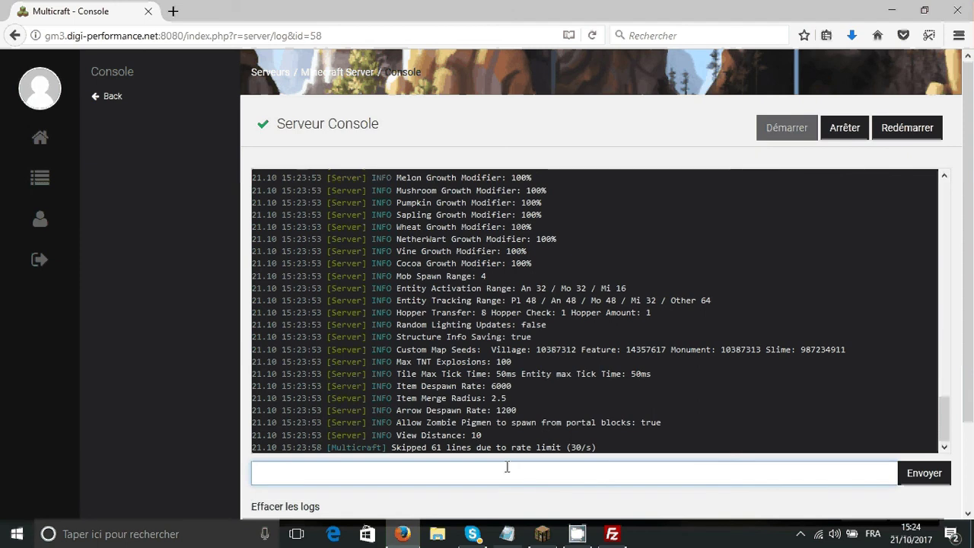
{"action": "left_click", "coordinate": [507, 467]}
{"action": "left_click", "coordinate": [495, 466]}
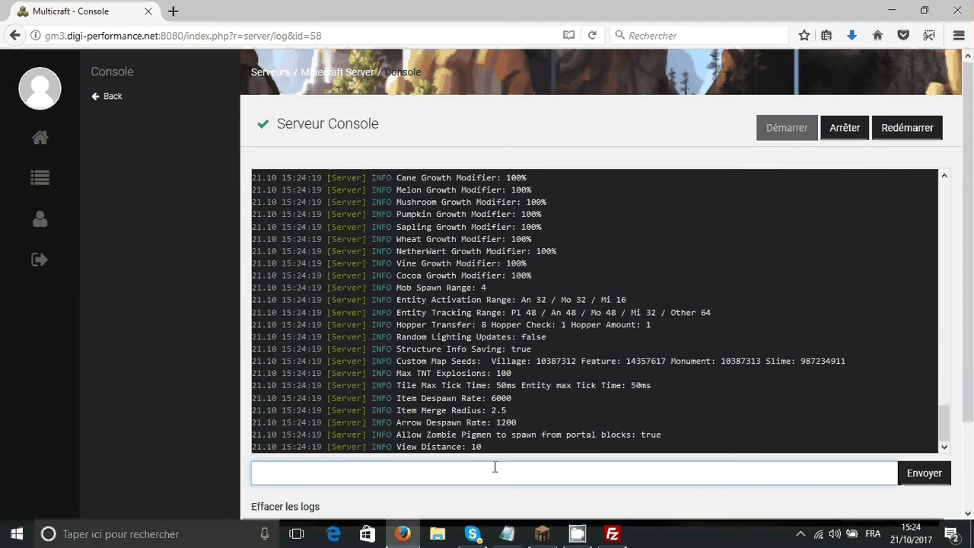
{"action": "type", "text": "re"}
{"action": "key", "text": "BackSpace"}
{"action": "key", "text": "BackSpace"}
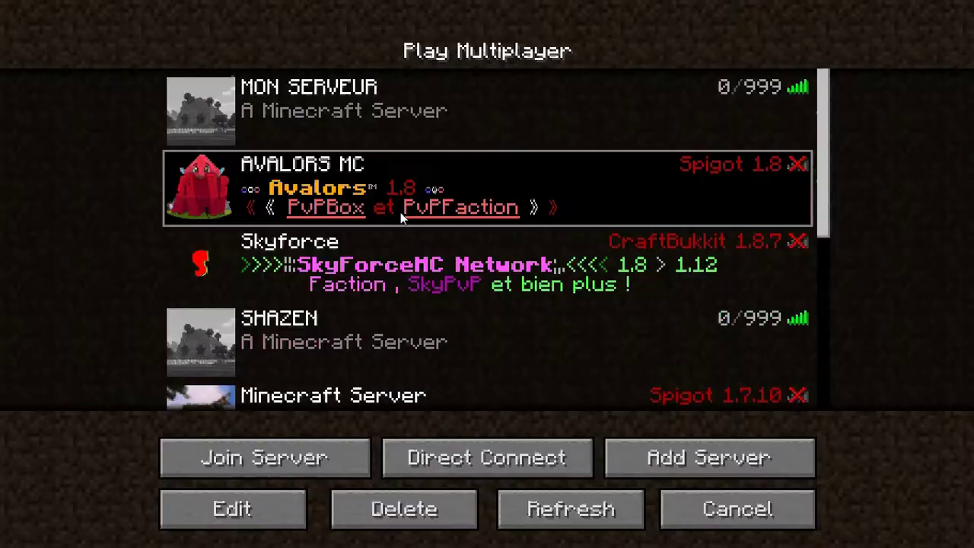
- Leave Minecraft for the Multicraft server overview, and bring FileZilla's remote file list back into view
{"action": "key", "text": "super"}
{"action": "left_click", "coordinate": [158, 96]}
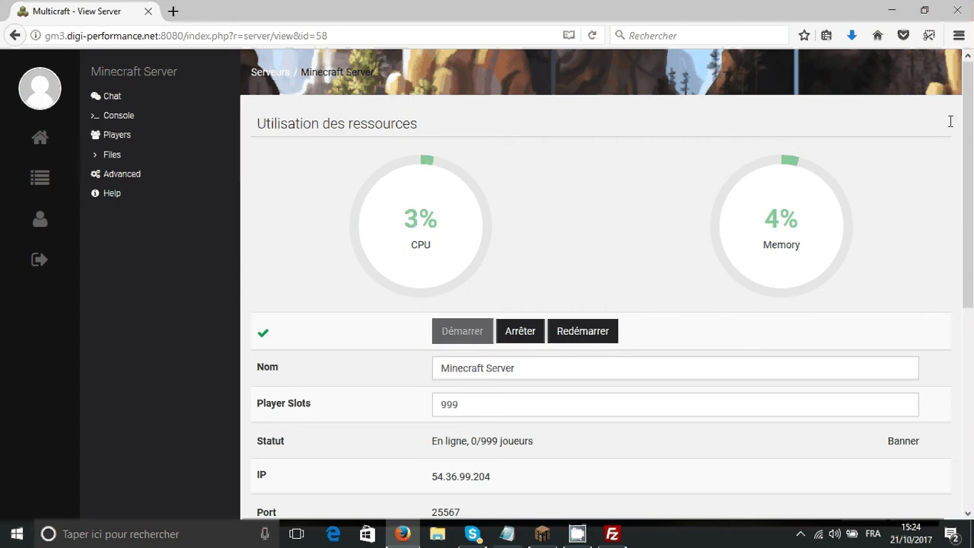
{"action": "left_click", "coordinate": [896, 6]}
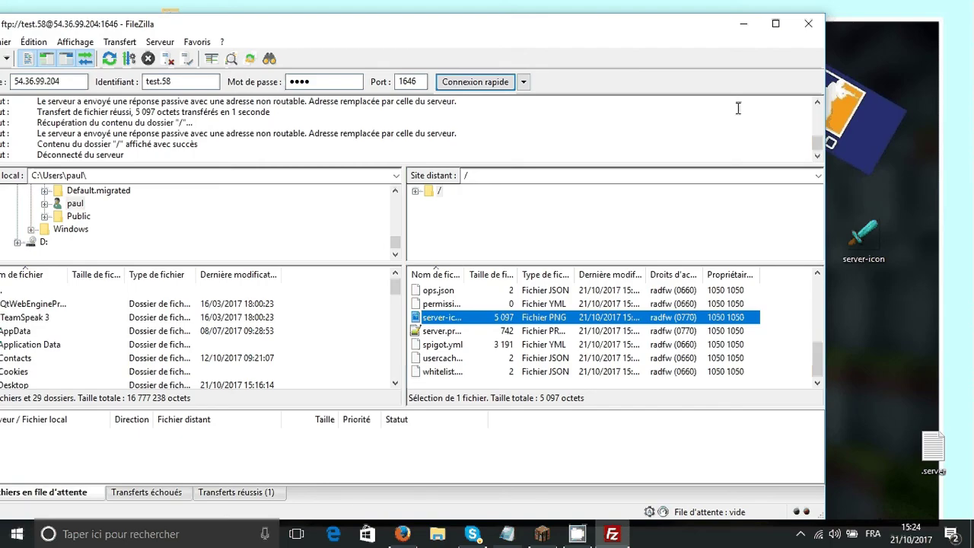
{"action": "left_click", "coordinate": [768, 332]}
{"action": "left_click", "coordinate": [368, 535]}
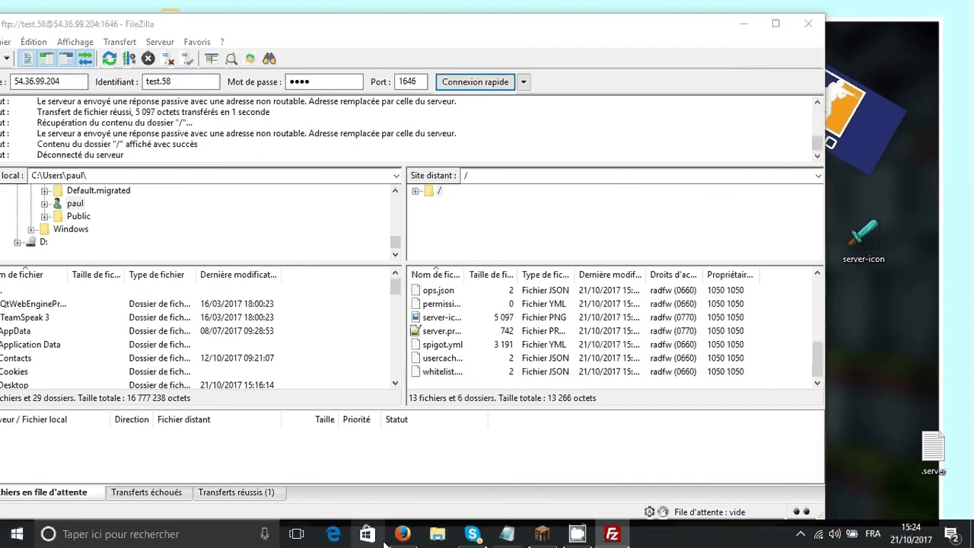
{"action": "left_click", "coordinate": [388, 542]}
{"action": "left_click", "coordinate": [783, 533]}
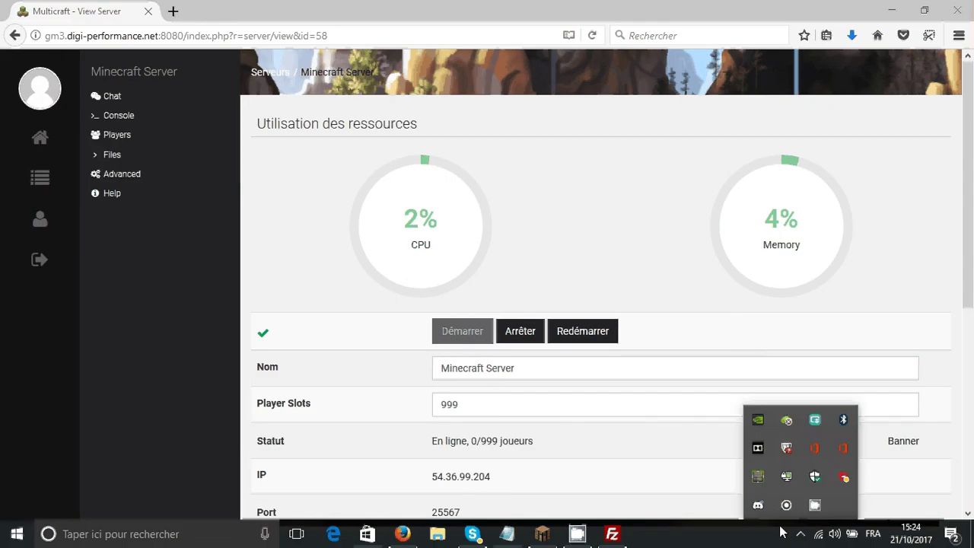